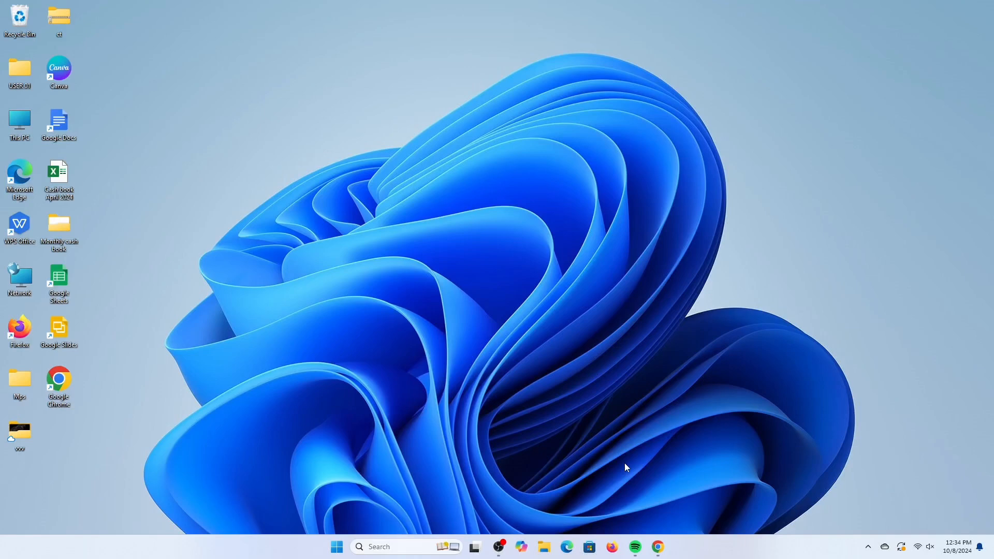
- Open the Electronic Diversity Visa Program site from the dv lottery search results
left_click(658, 550)
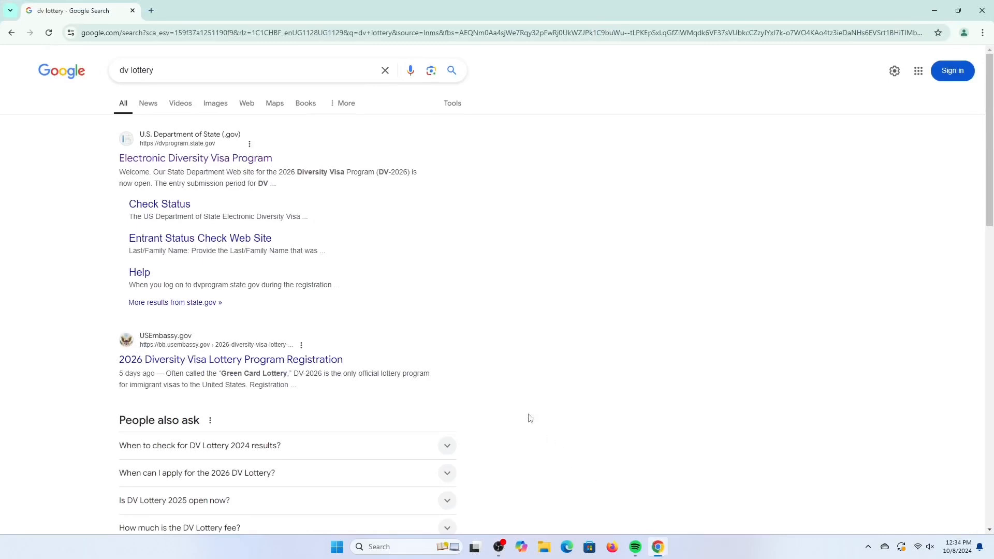
left_click(216, 162)
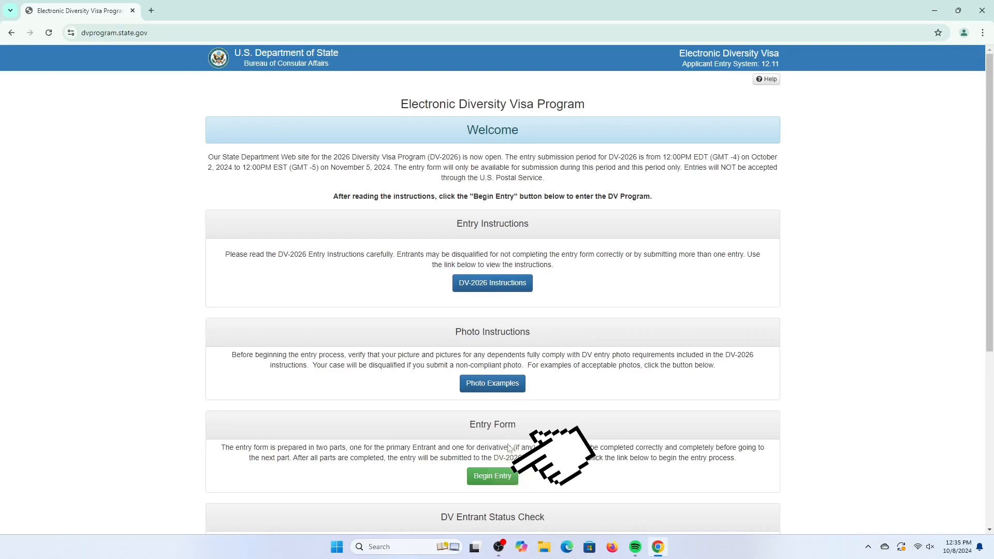
- Begin the entry and enter the security check code to reach the entry form
left_click(501, 478)
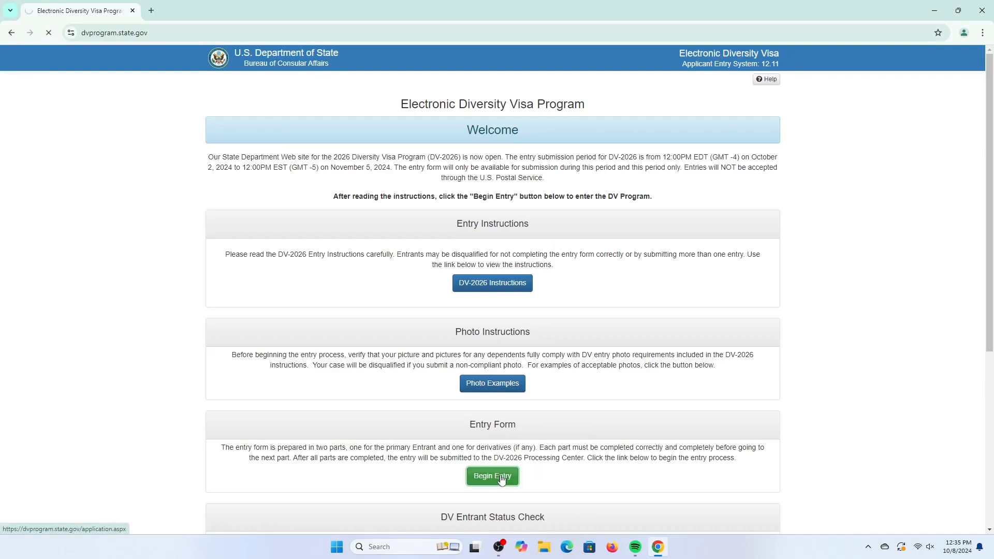
type("DJNX")
left_click(237, 277)
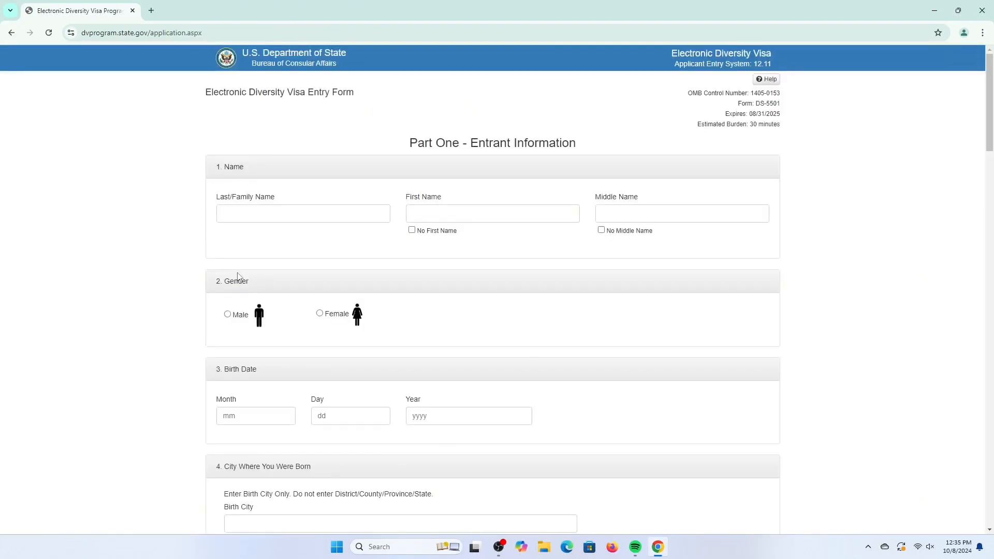
- Fill in the entrant's last and first names and mark that there is no middle name
left_click(241, 212)
left_click(283, 257)
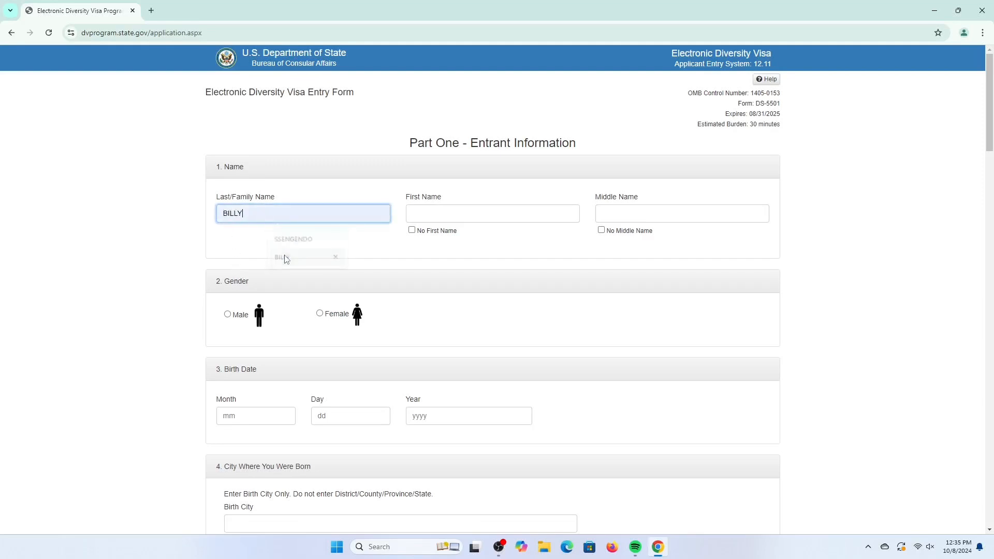
left_click(426, 212)
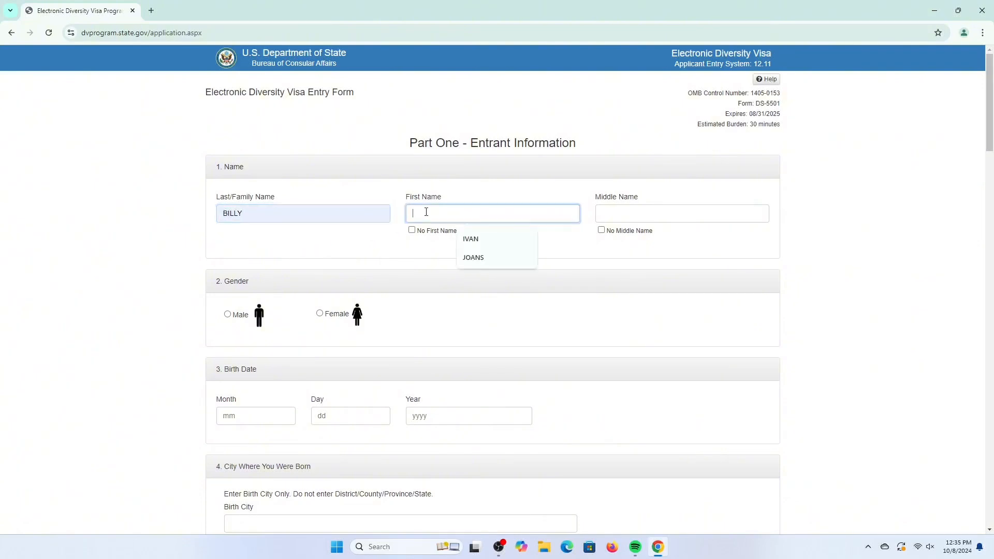
left_click(526, 257)
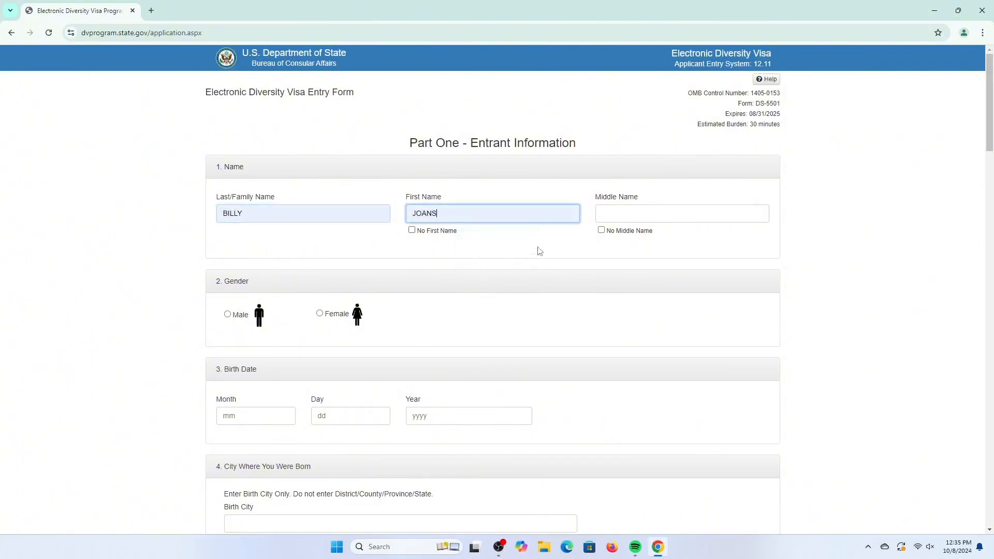
left_click(605, 213)
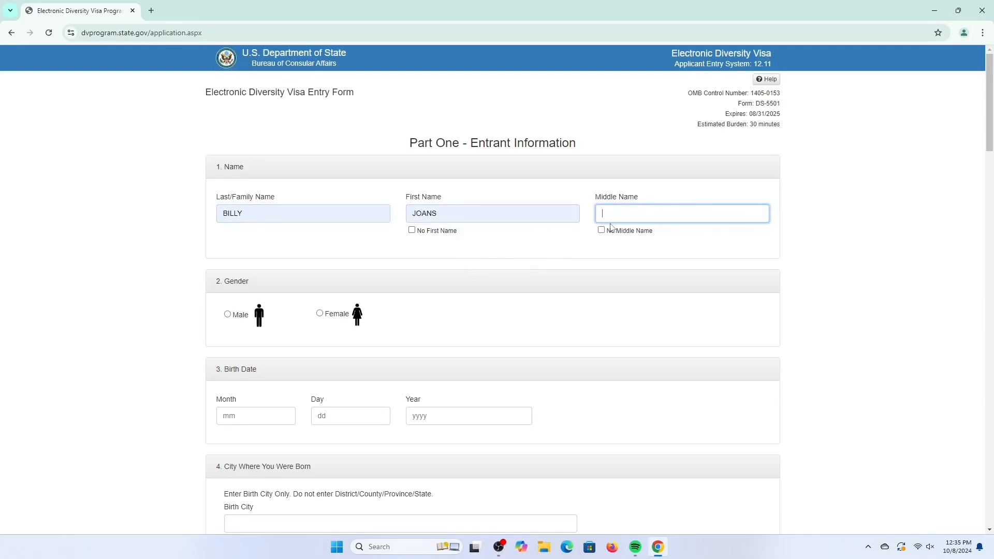
left_click(603, 231)
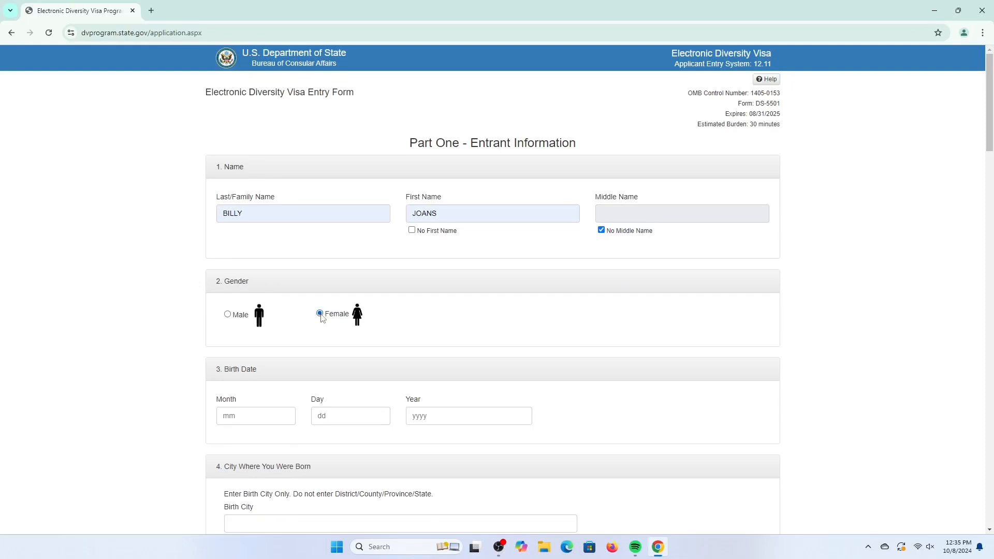
- Select Female as the gender and enter the entrant's birth month, day and year
left_click(272, 420)
left_click(275, 441)
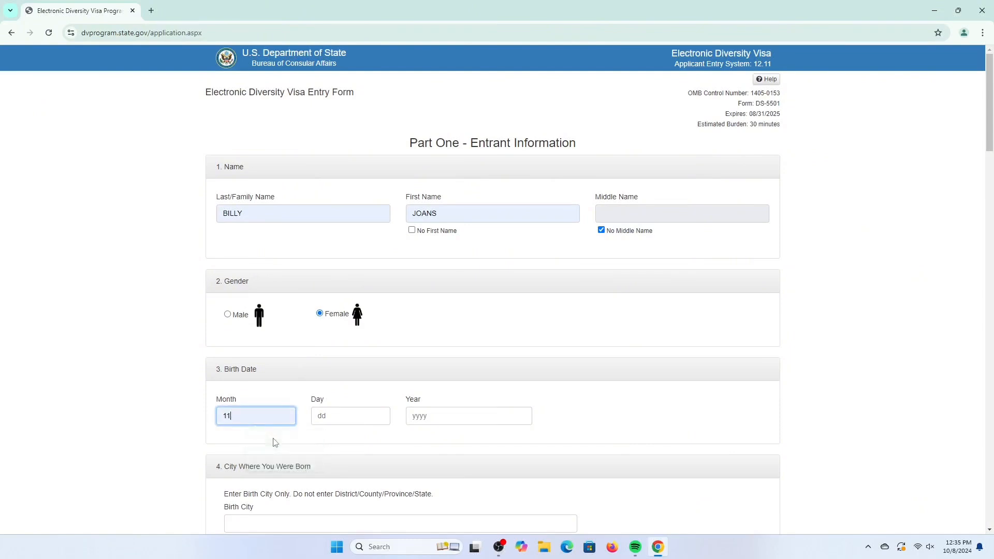
left_click(343, 418)
left_click(343, 441)
left_click(419, 416)
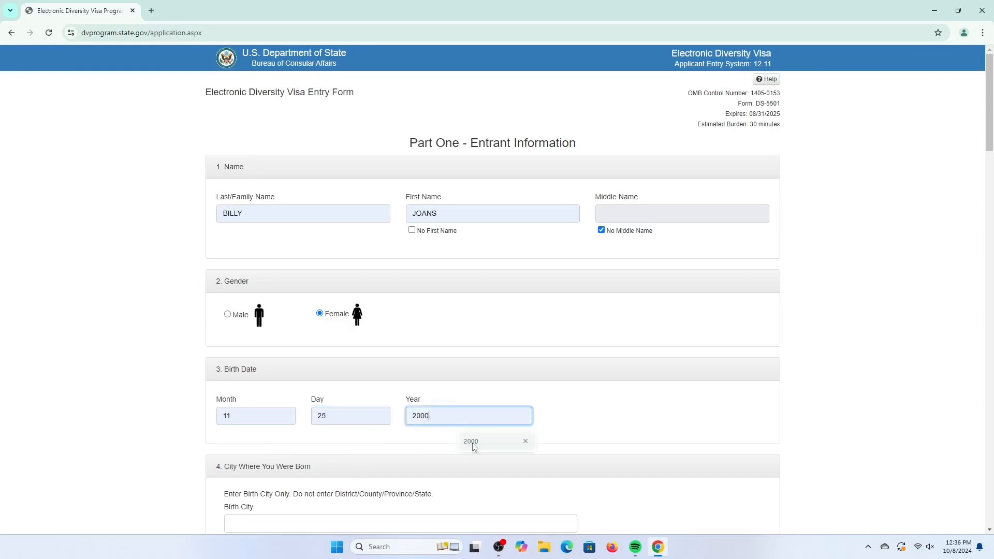
left_click(471, 443)
- Mark the birth city as unknown
scroll(445, 453, "down", 2)
scroll(447, 453, "down", 2)
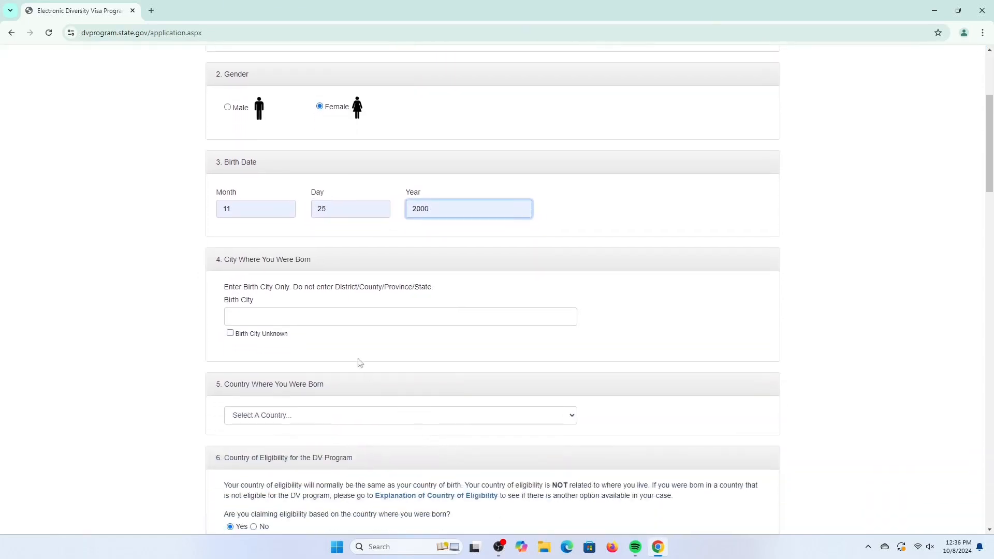
left_click(325, 314)
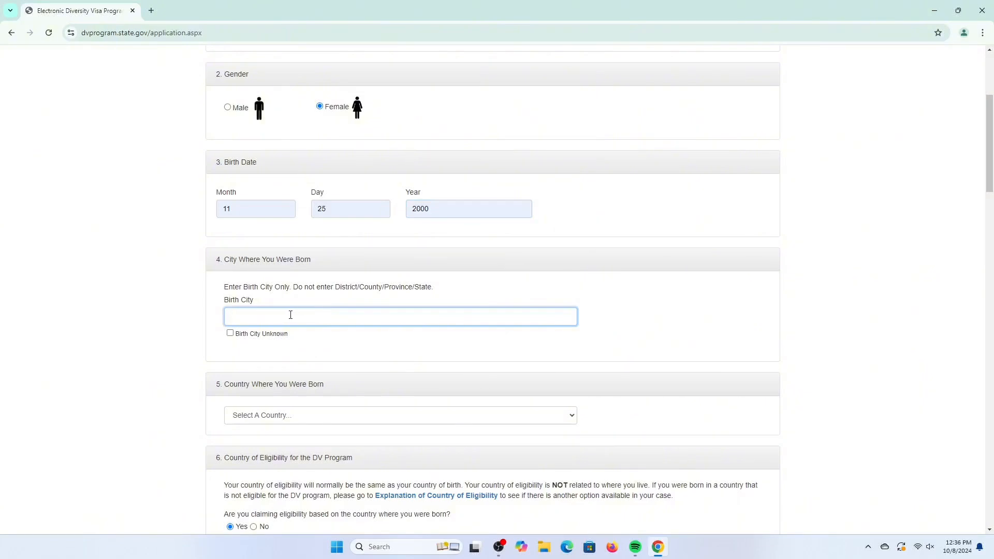
left_click(230, 334)
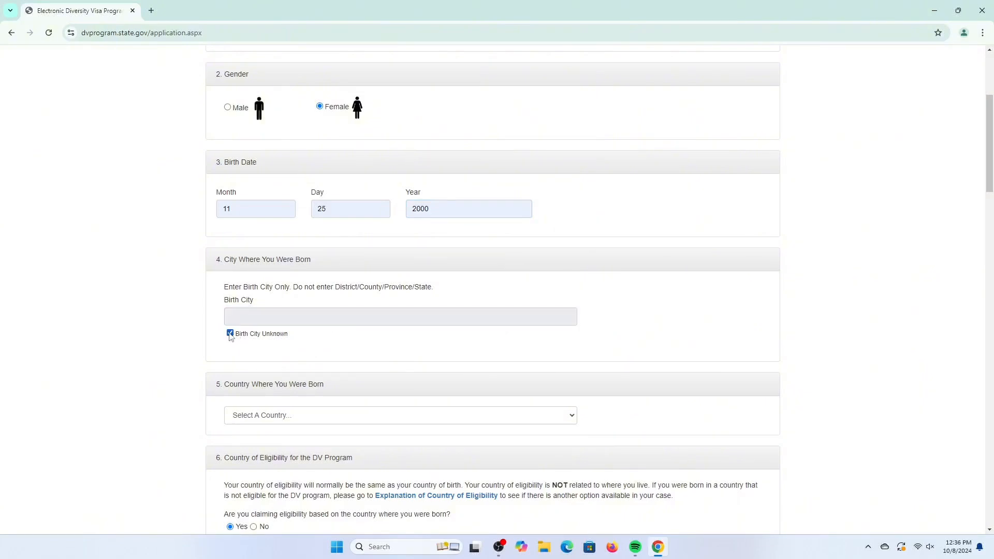
- Set the country where the entrant was born to Australia
scroll(436, 347, "down", 2)
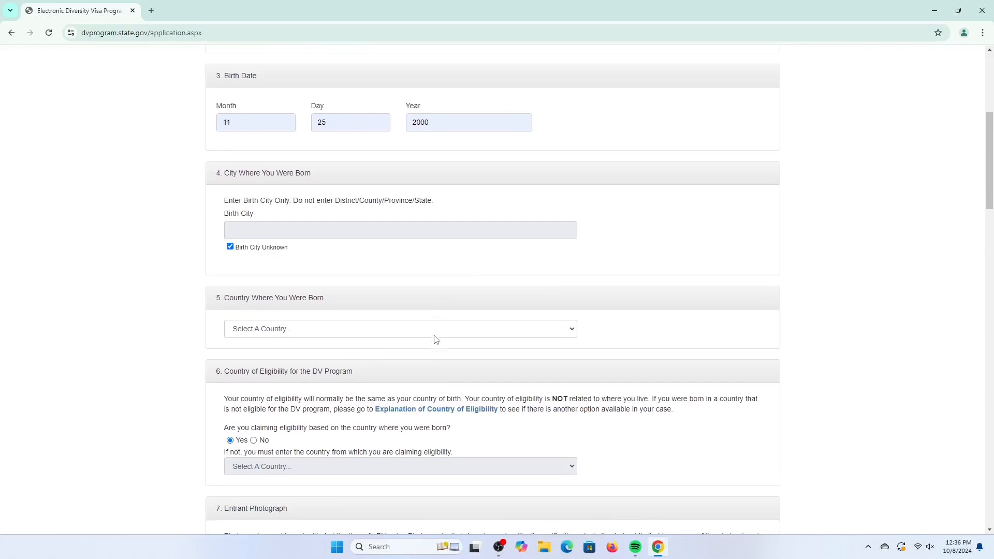
left_click(434, 329)
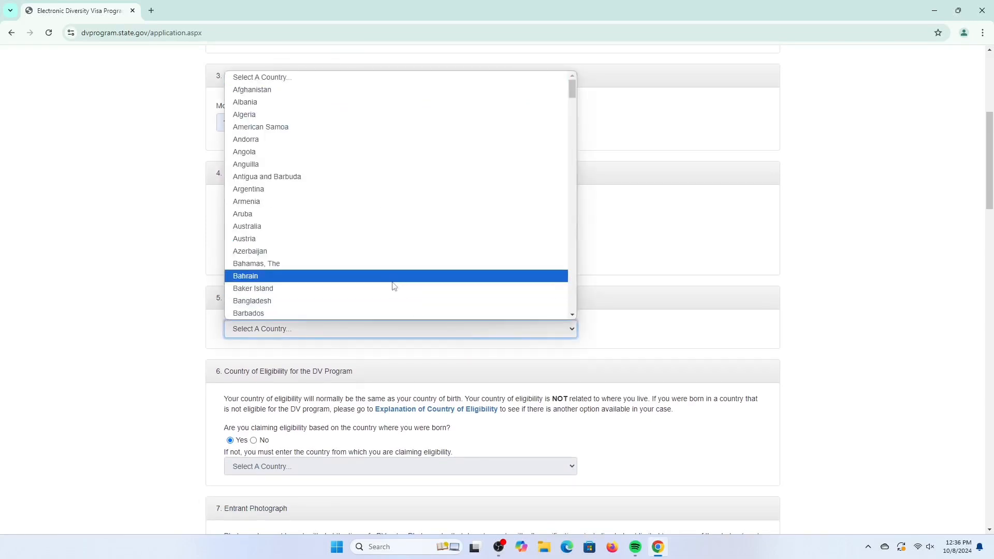
left_click(383, 227)
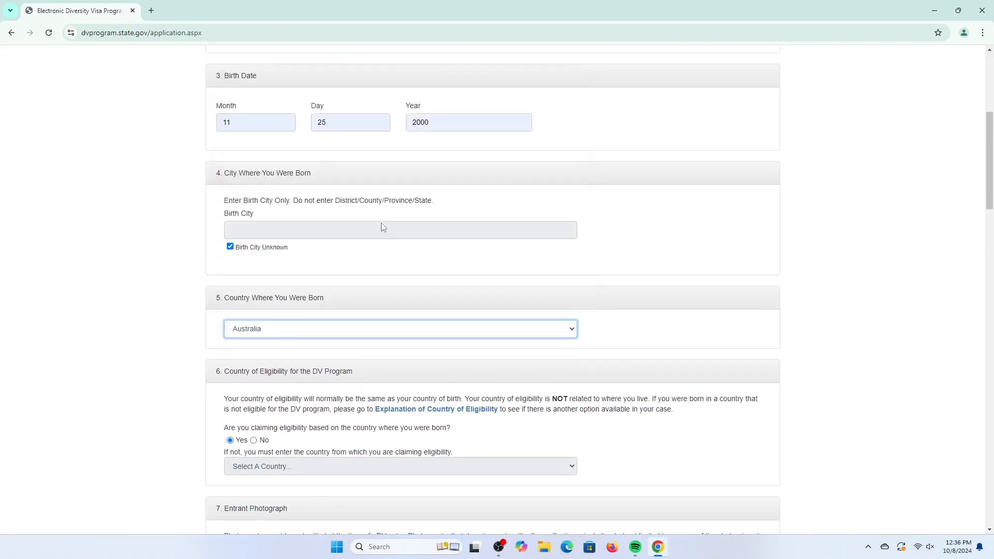
- Upload the image file dv photo from Pictures as the entrant photograph
scroll(399, 357, "down", 3)
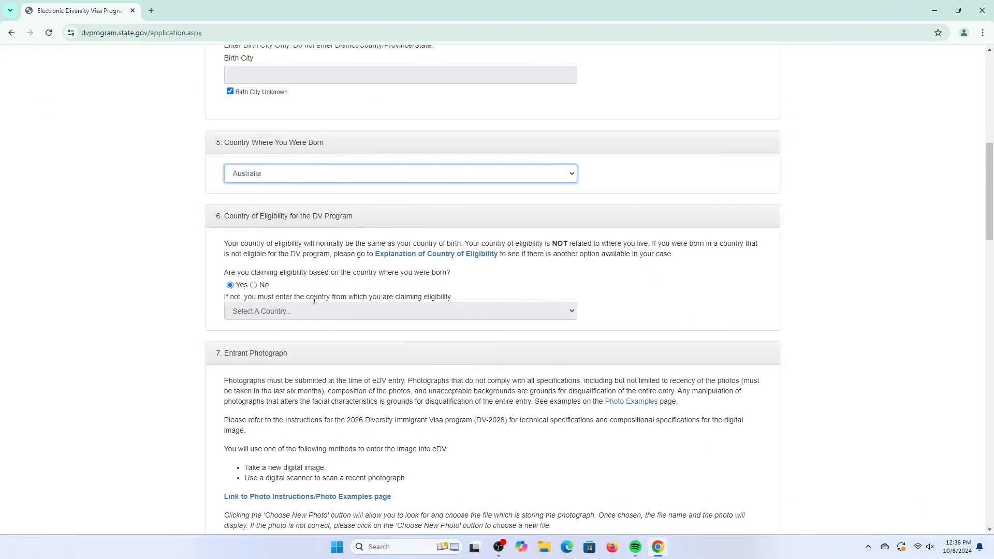
left_click(319, 318)
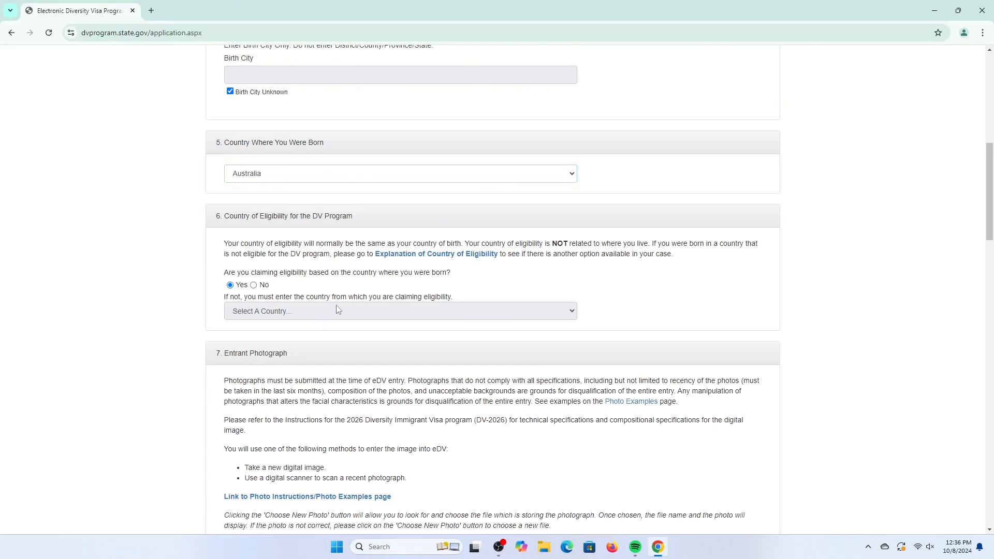
scroll(337, 309, "down", 4)
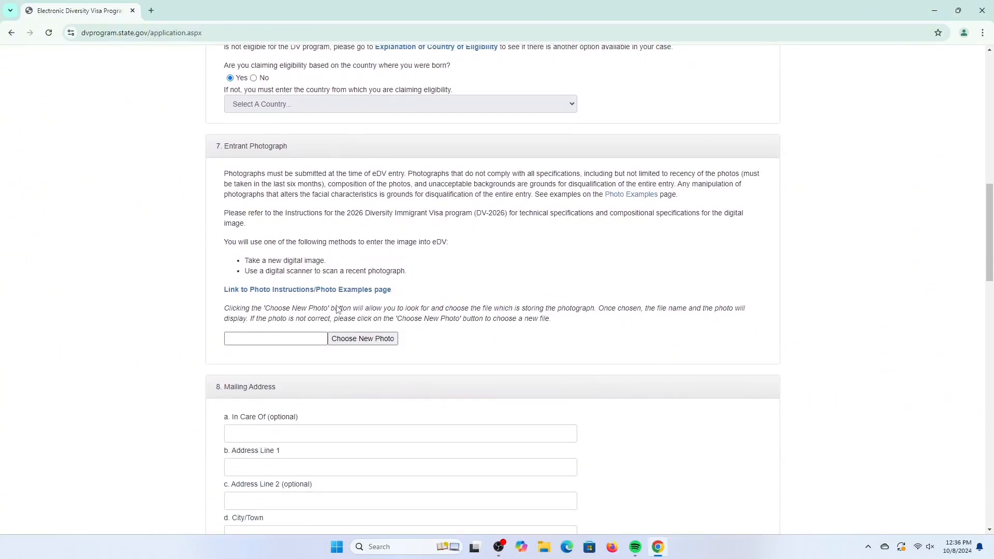
left_click(362, 339)
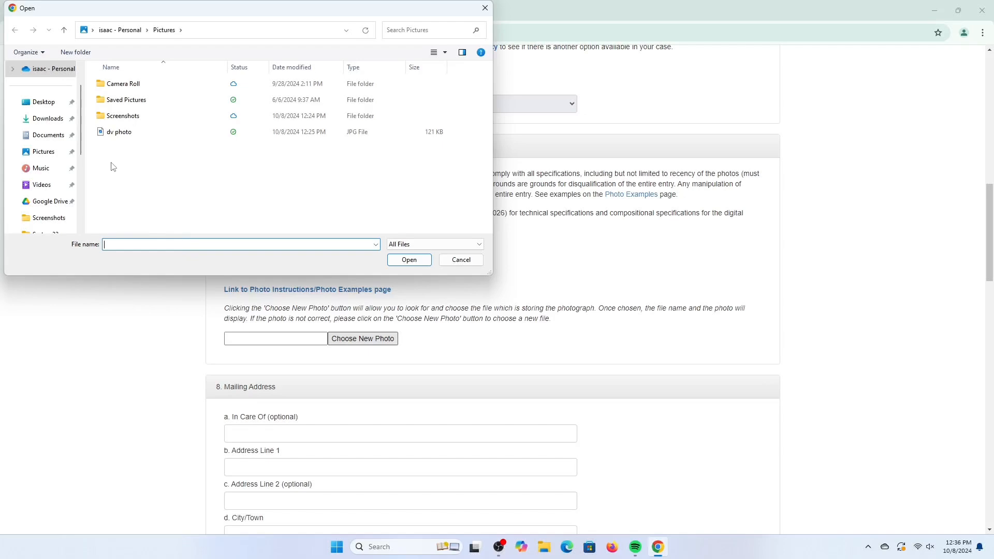
left_click(109, 135)
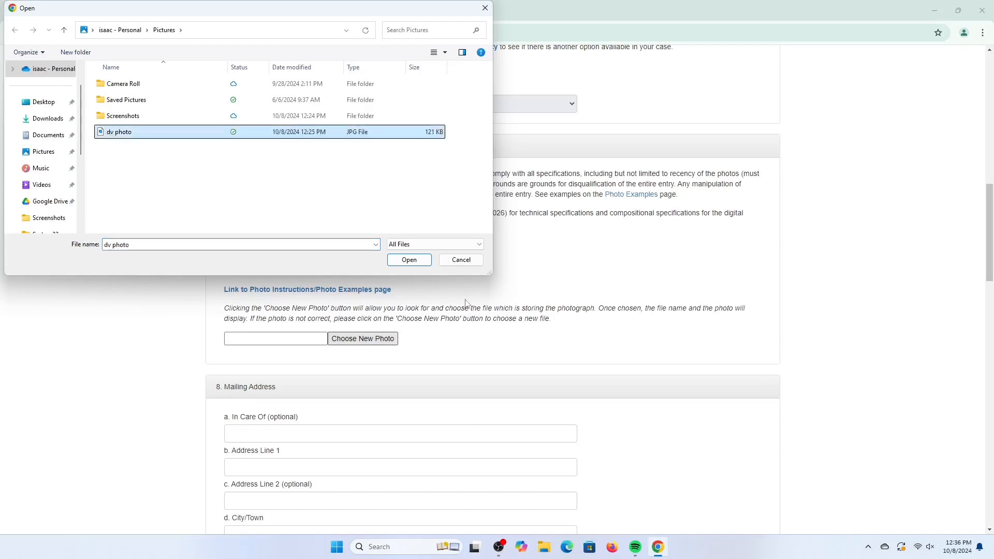
left_click(426, 263)
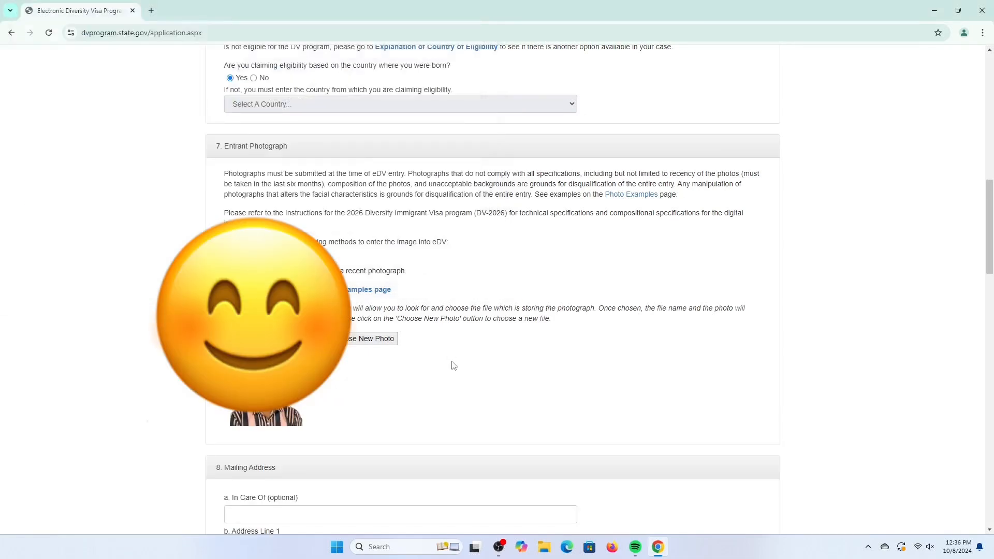
- Fill in the mailing address lines 1 and 2, the city and the district/province/state fields
scroll(451, 365, "down", 3)
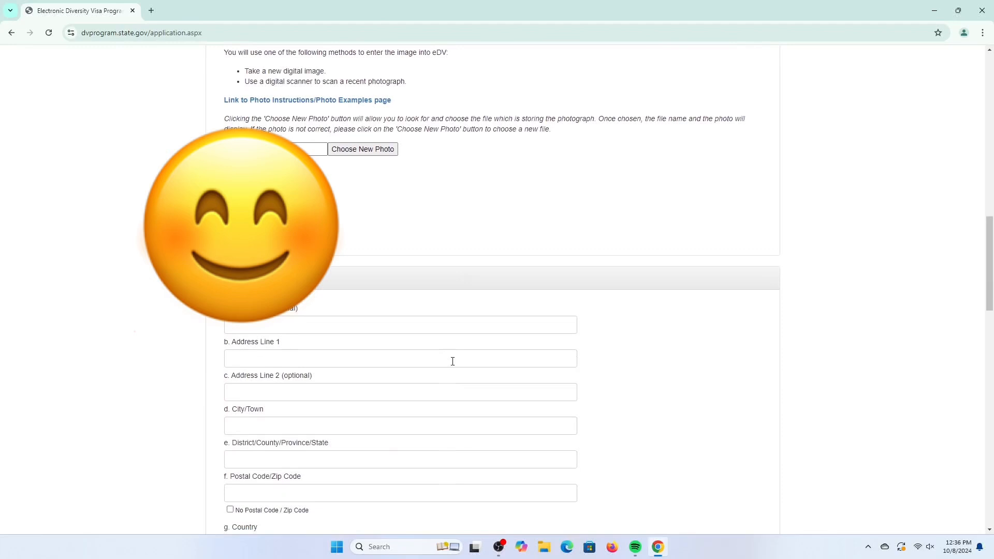
scroll(440, 349, "down", 1)
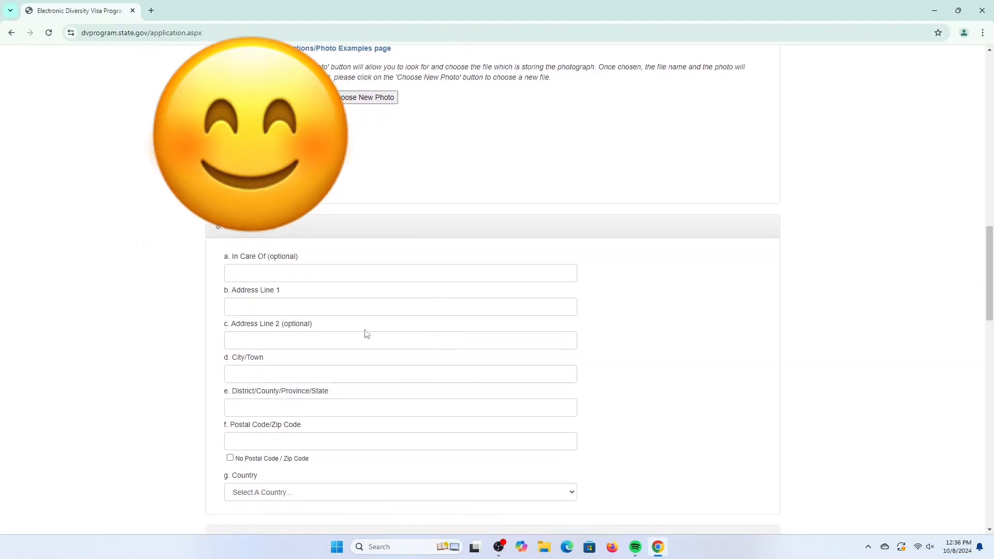
left_click(305, 305)
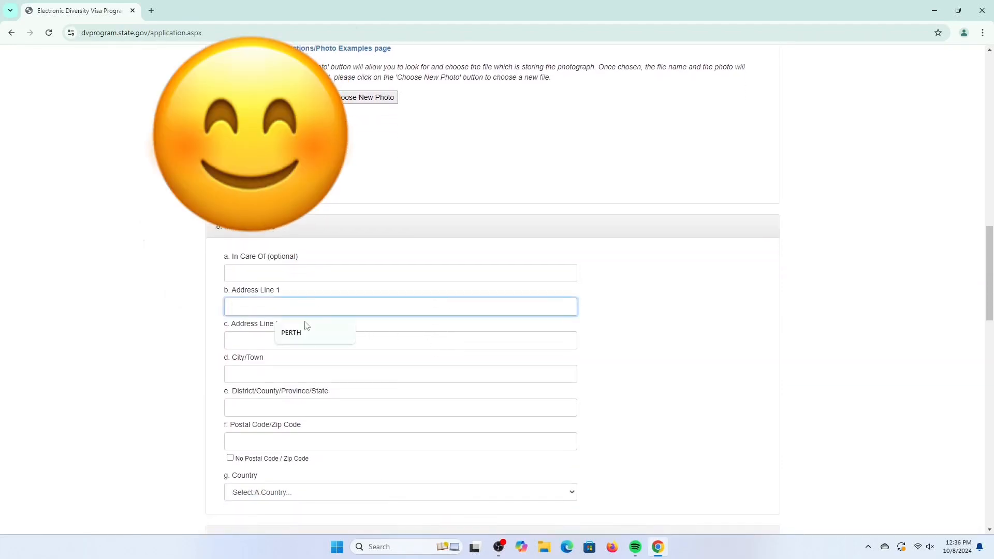
left_click(307, 337)
left_click(307, 341)
left_click(303, 361)
scroll(286, 286, "down", 2)
left_click(322, 284)
left_click(323, 314)
left_click(323, 317)
left_click(311, 347)
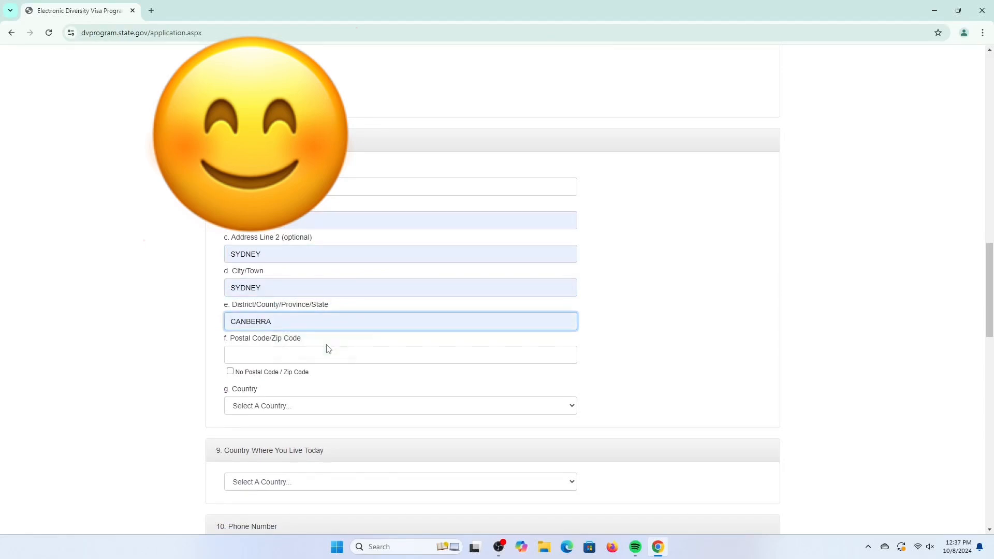
- Mark the mailing address as having no postal or zip code
scroll(328, 348, "down", 1)
left_click(316, 305)
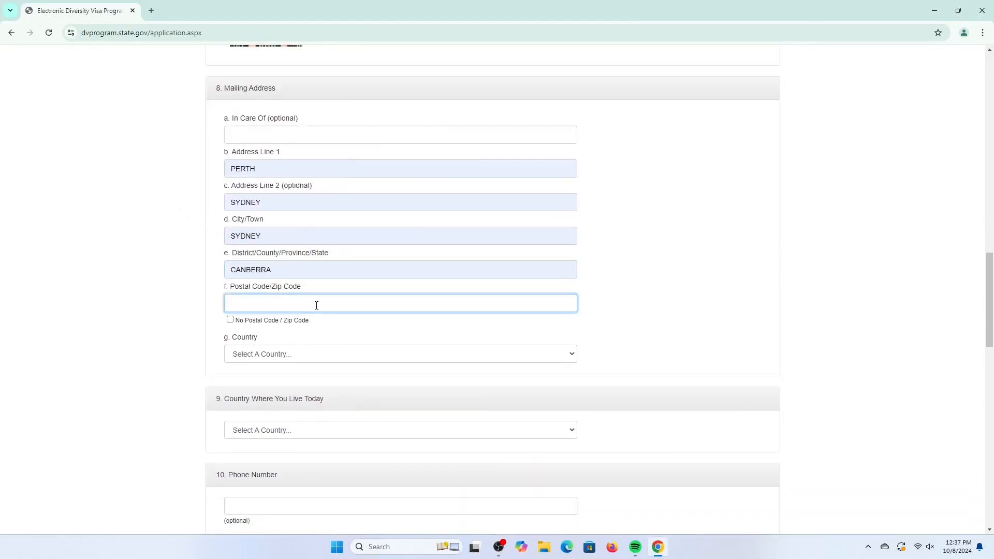
left_click(232, 320)
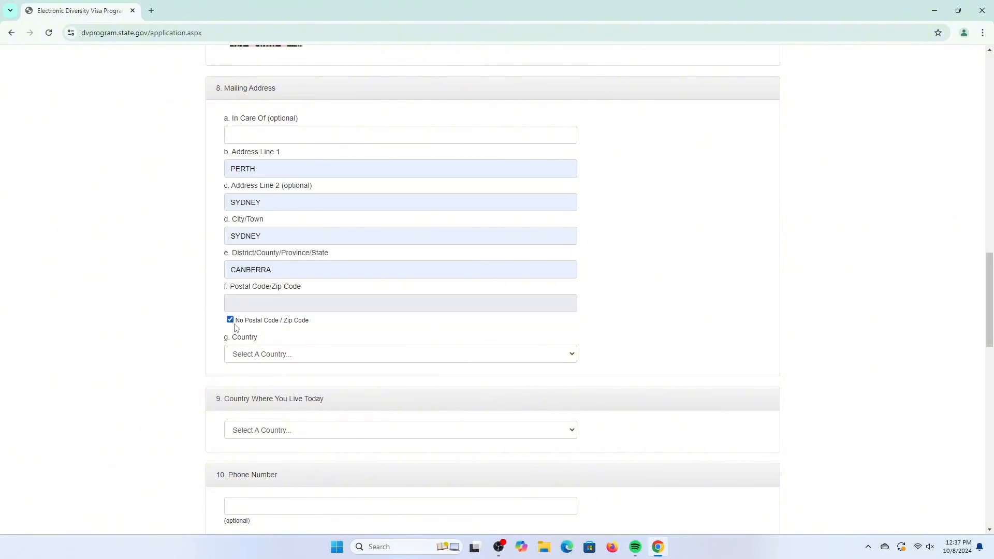
- Set the mailing address country to Australia
scroll(275, 332, "down", 1)
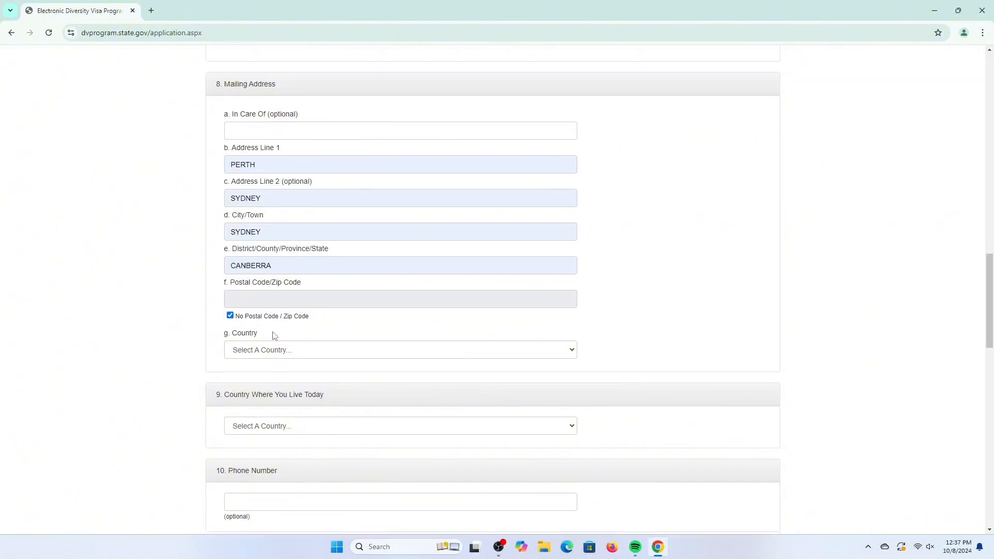
left_click(271, 301)
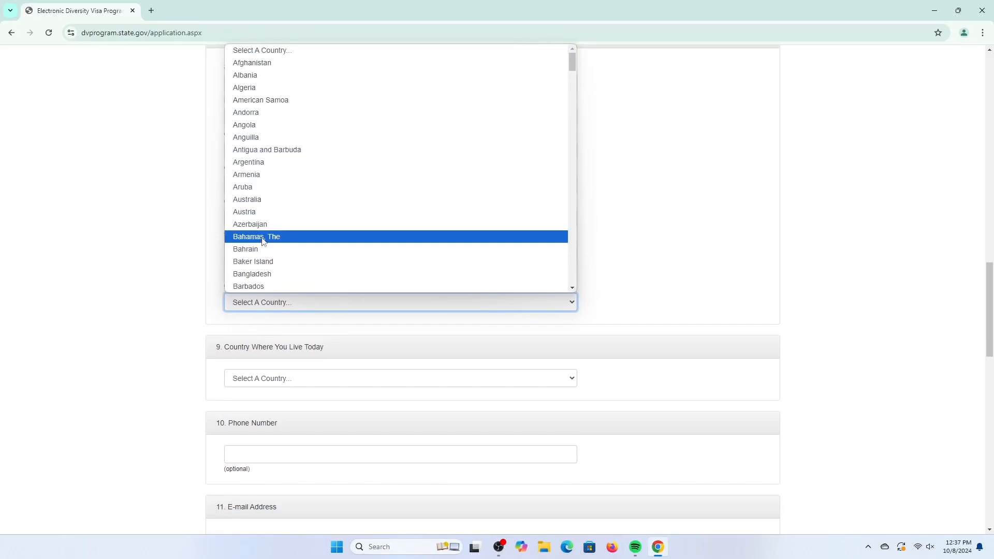
left_click(253, 201)
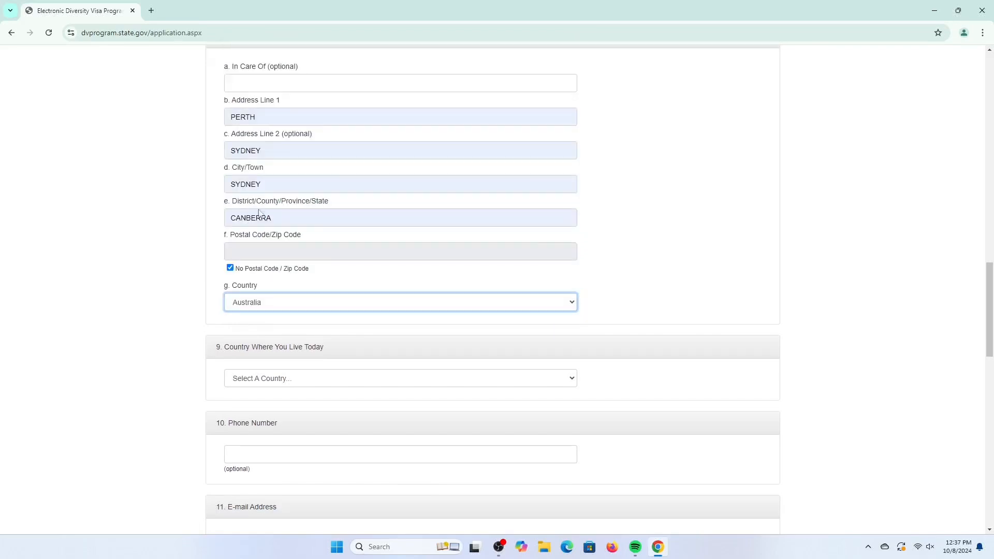
- Set the country where the entrant lives today to Australia
scroll(314, 331, "down", 1)
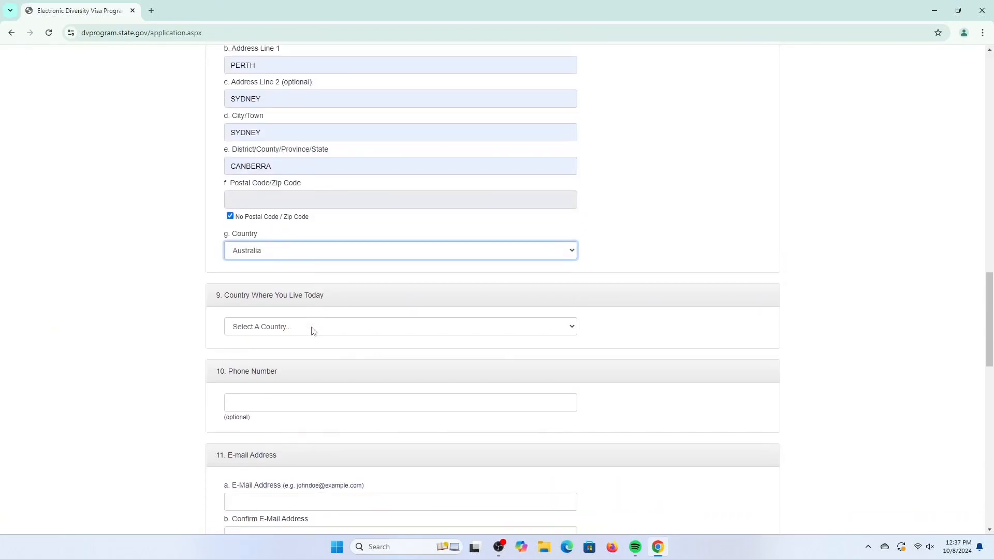
left_click(314, 327)
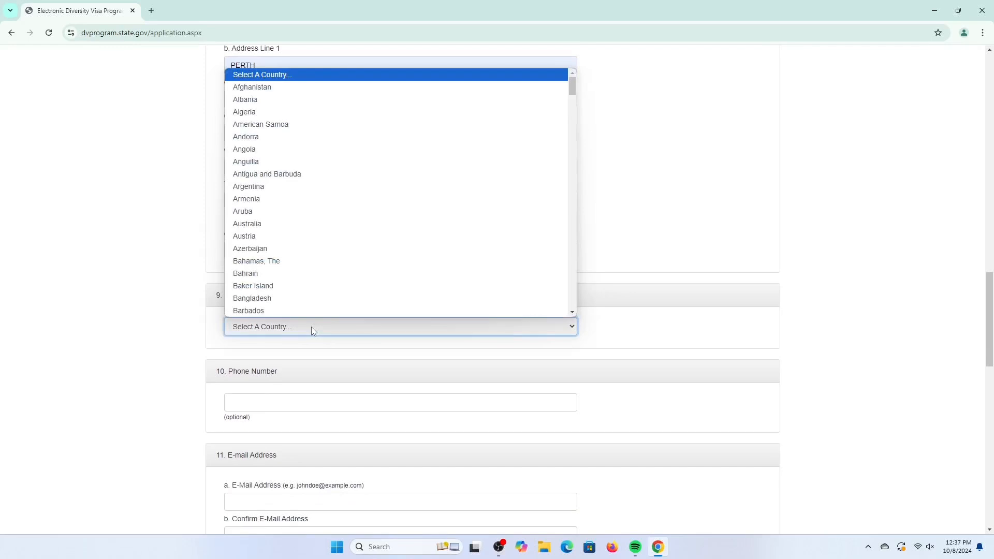
left_click(281, 227)
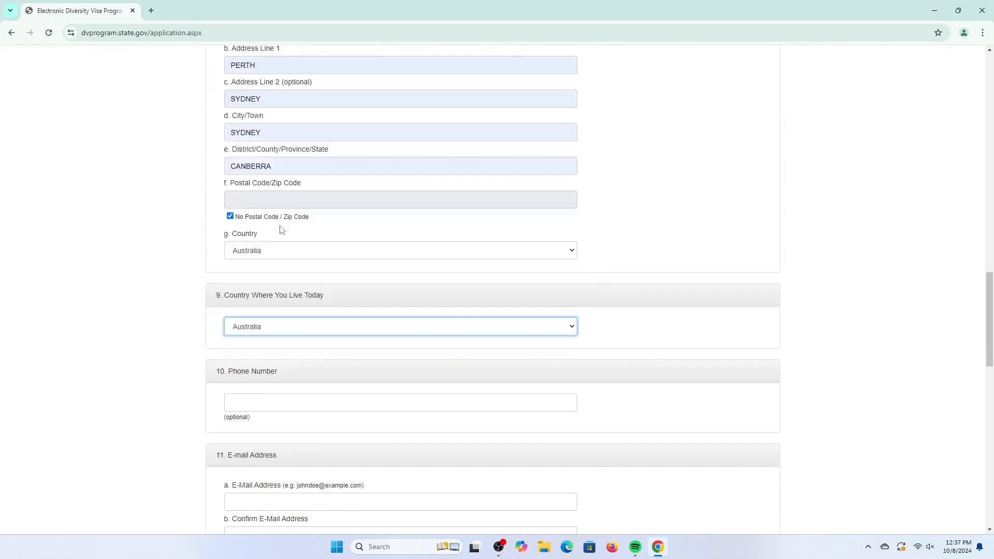
- Enter the entrant's phone number in the optional phone number field
left_click(291, 407)
left_click(304, 428)
scroll(305, 429, "down", 3)
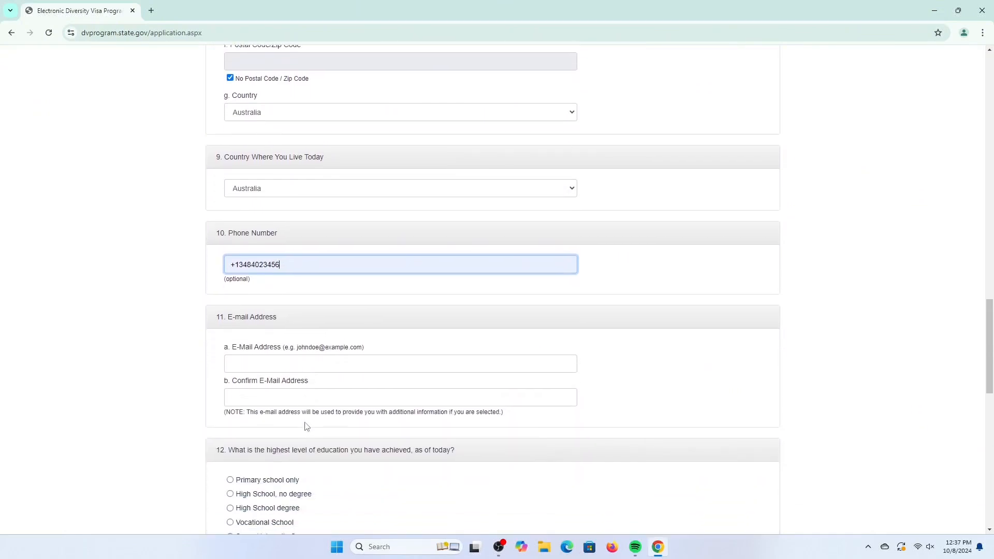
- Fill in the entrant's e-mail address and repeat it in the confirmation e-mail field
left_click(298, 358)
left_click(306, 388)
left_click(306, 403)
left_click(310, 423)
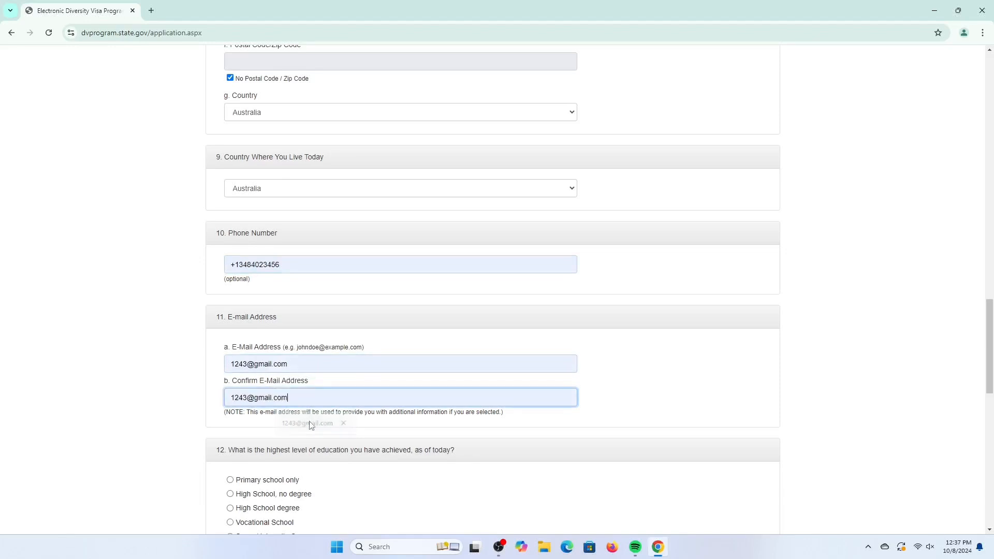
- Choose High School degree as the highest level of education achieved
scroll(310, 422, "down", 2)
scroll(310, 422, "down", 1)
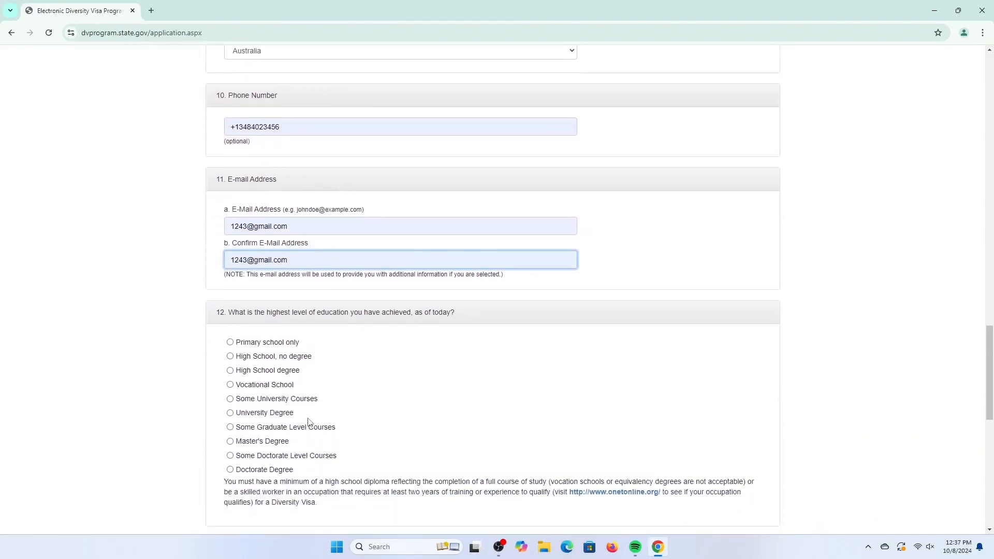
scroll(309, 422, "down", 1)
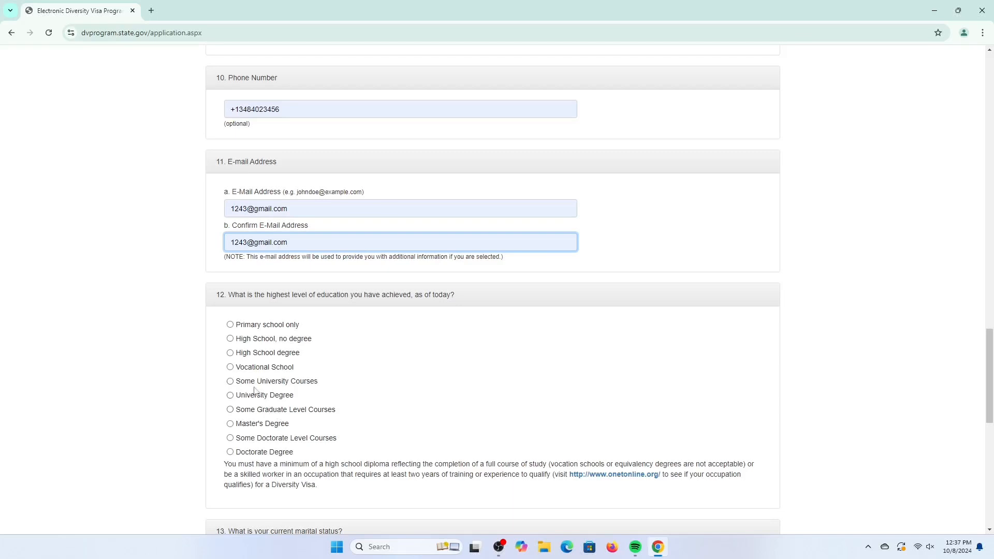
left_click(230, 354)
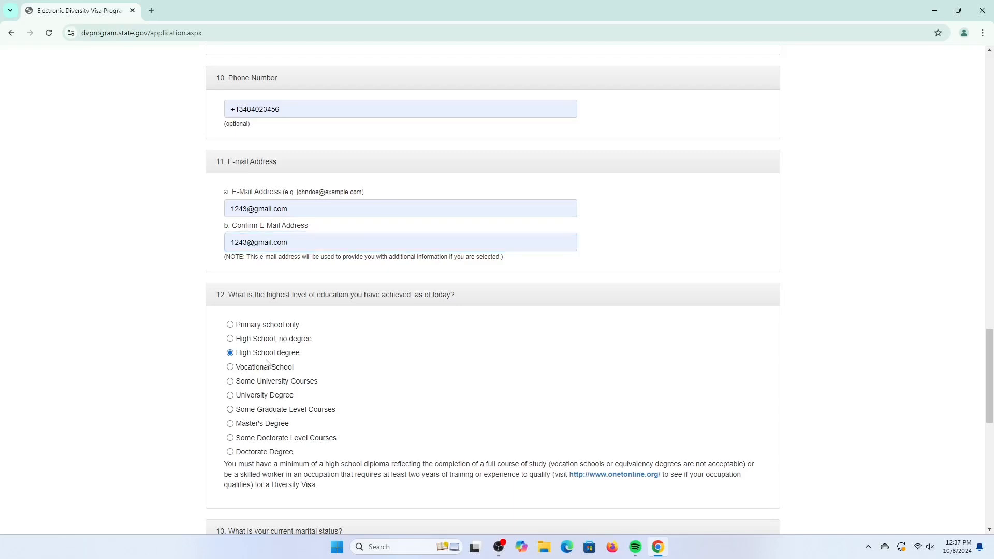
- Set the current marital status to Unmarried
scroll(278, 365, "down", 2)
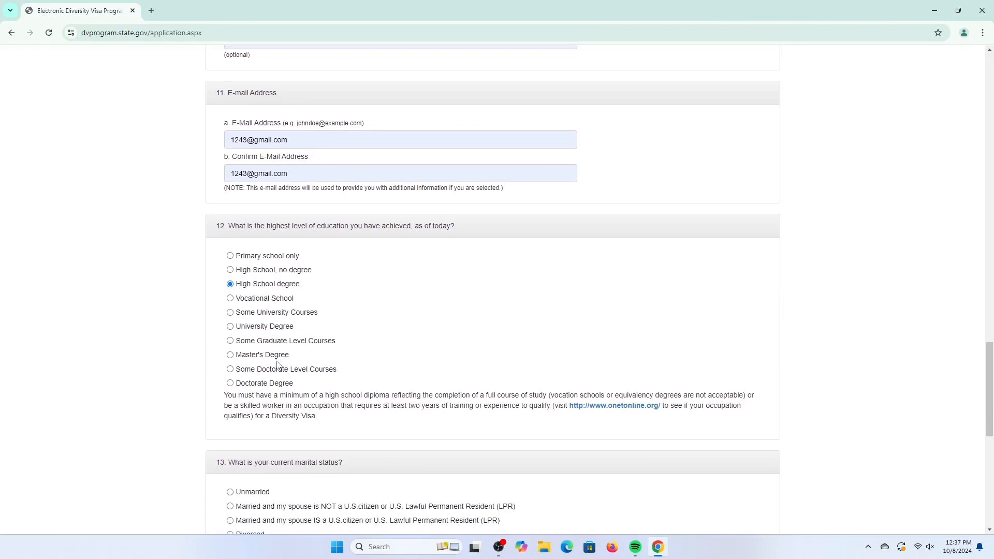
scroll(278, 366, "down", 1)
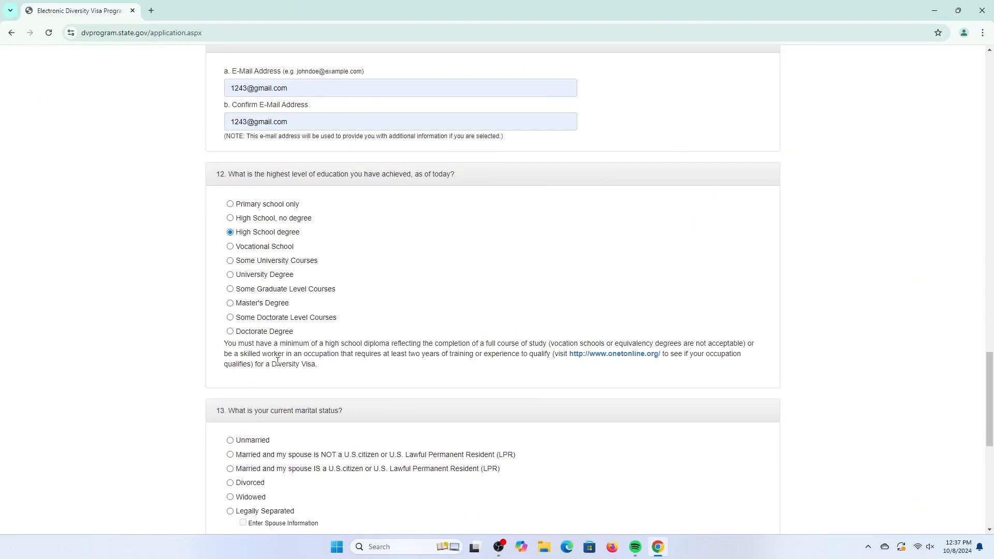
scroll(277, 361, "down", 2)
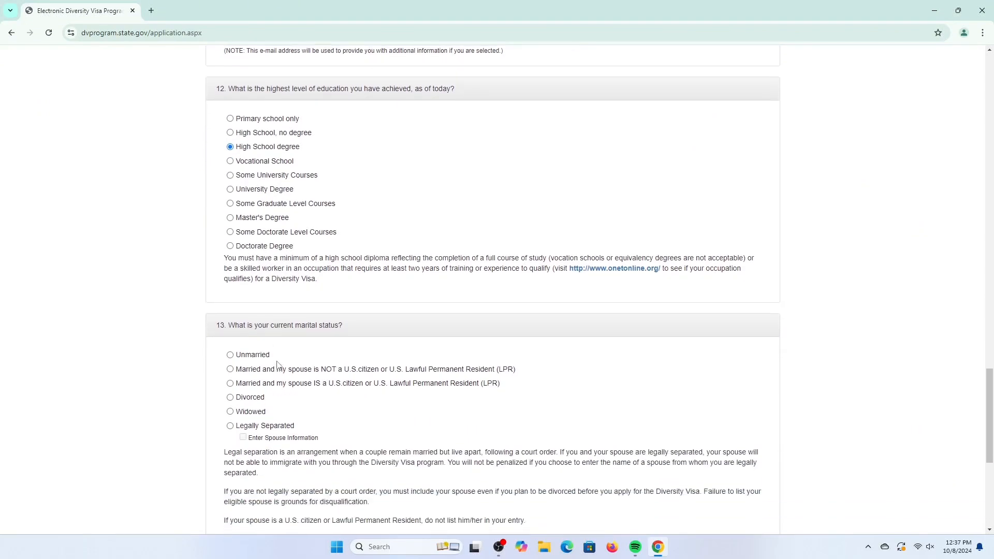
scroll(278, 365, "down", 1)
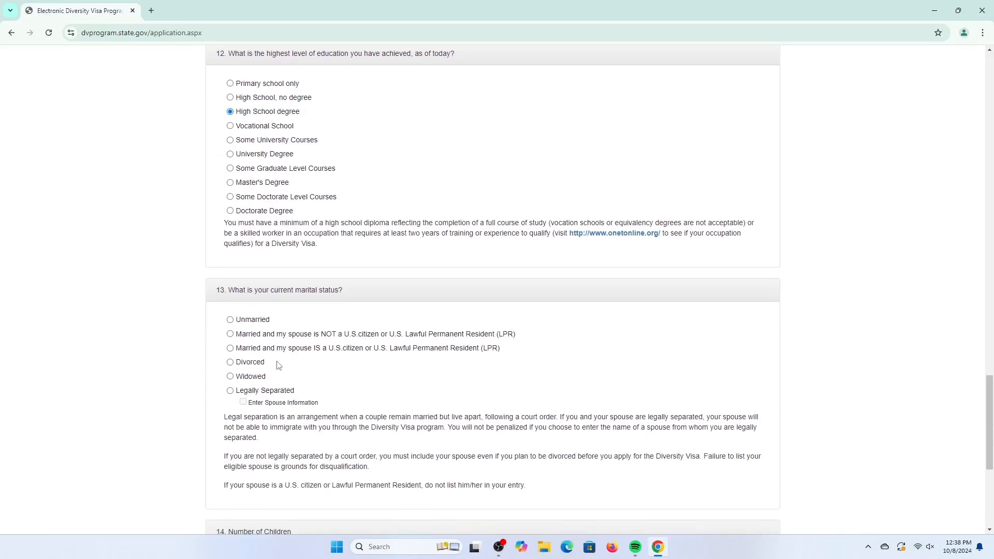
left_click(231, 321)
- Set the number of children to 0 and continue to the review page
scroll(231, 365, "down", 2)
scroll(231, 363, "down", 1)
left_click(268, 388)
left_click(294, 419)
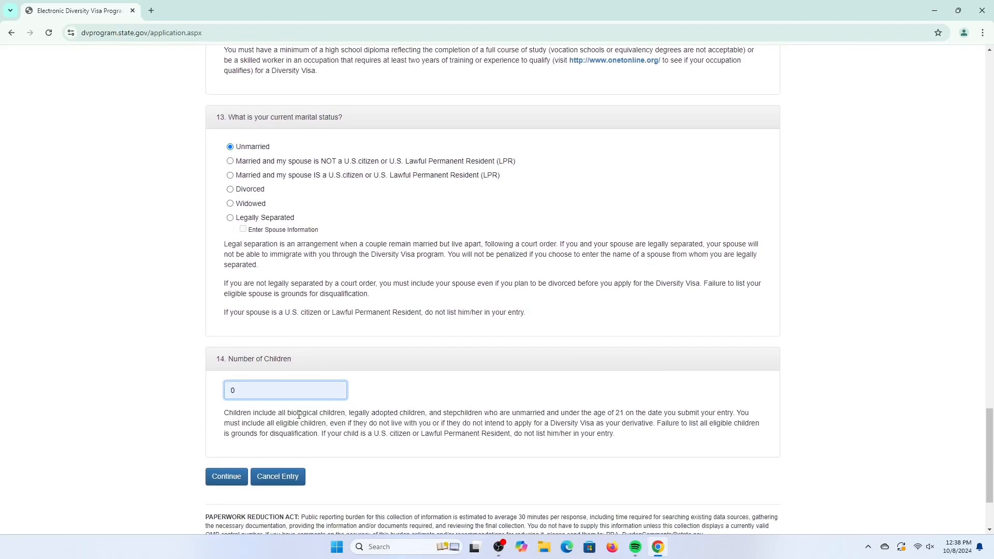
left_click(228, 478)
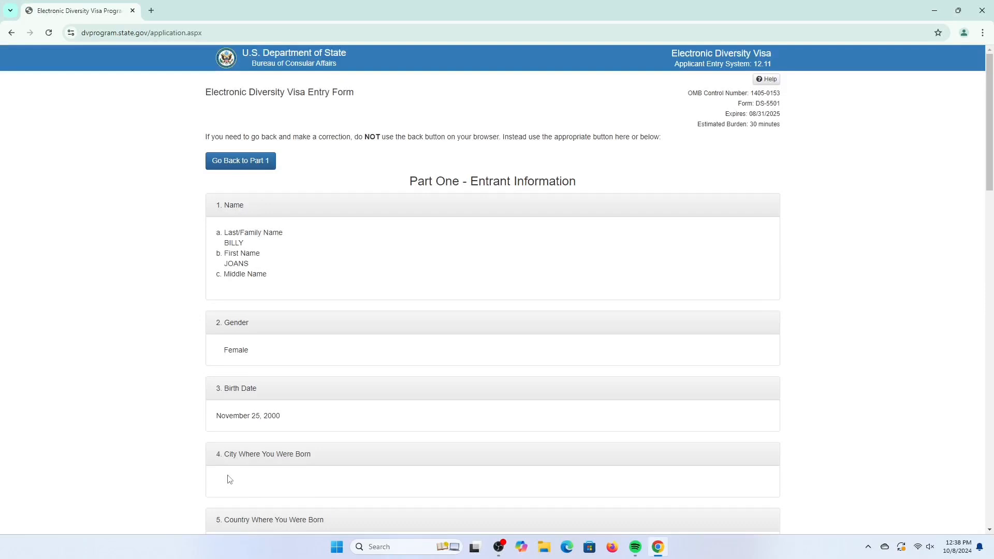
- Review the entry summary, submit the entry, and highlight the confirmation number on the confirmation page
scroll(278, 368, "down", 10)
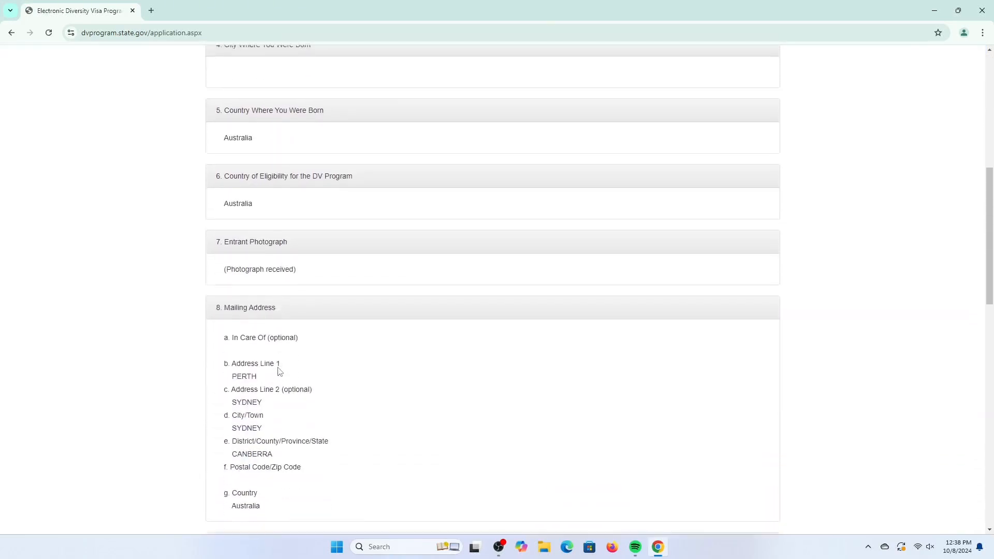
scroll(279, 370, "down", 2)
scroll(280, 374, "down", 5)
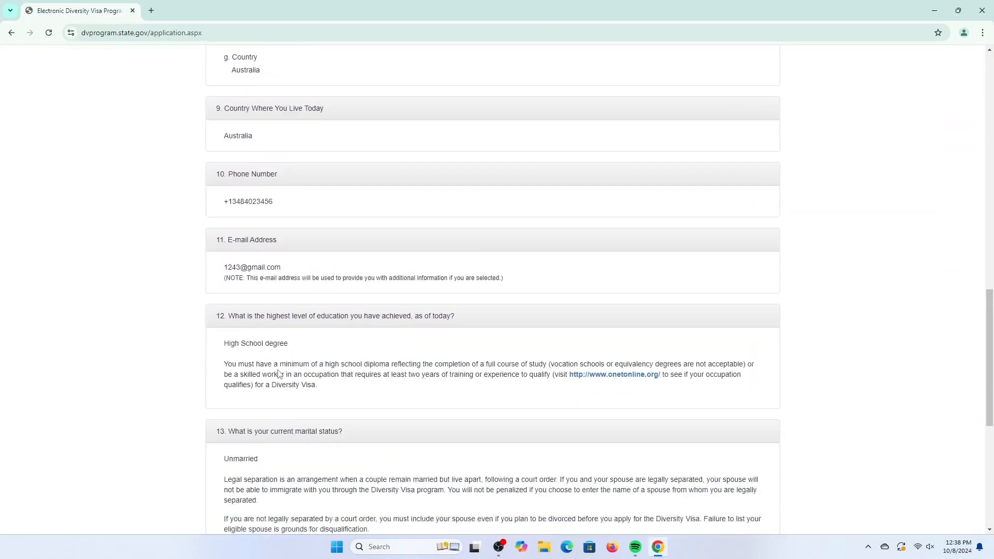
scroll(279, 374, "down", 2)
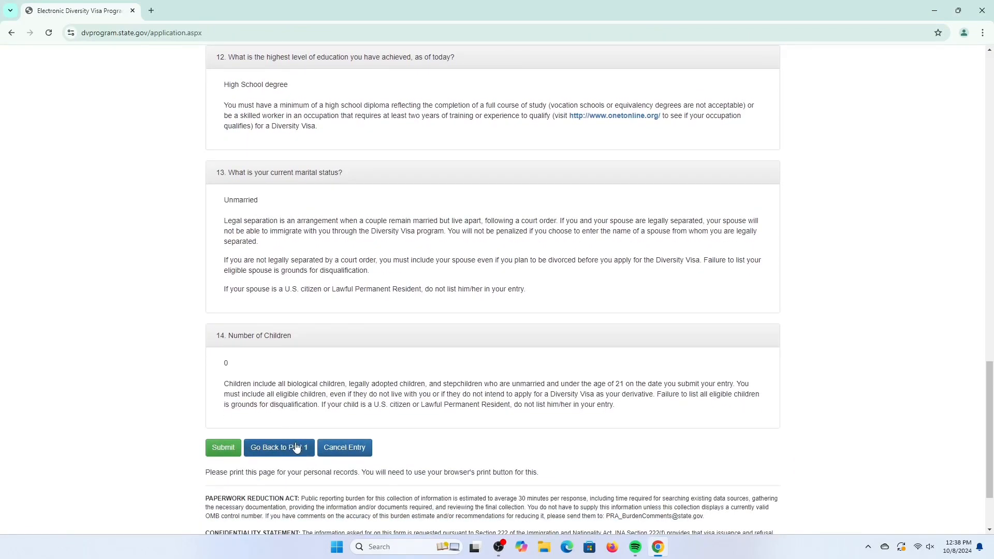
left_click(229, 452)
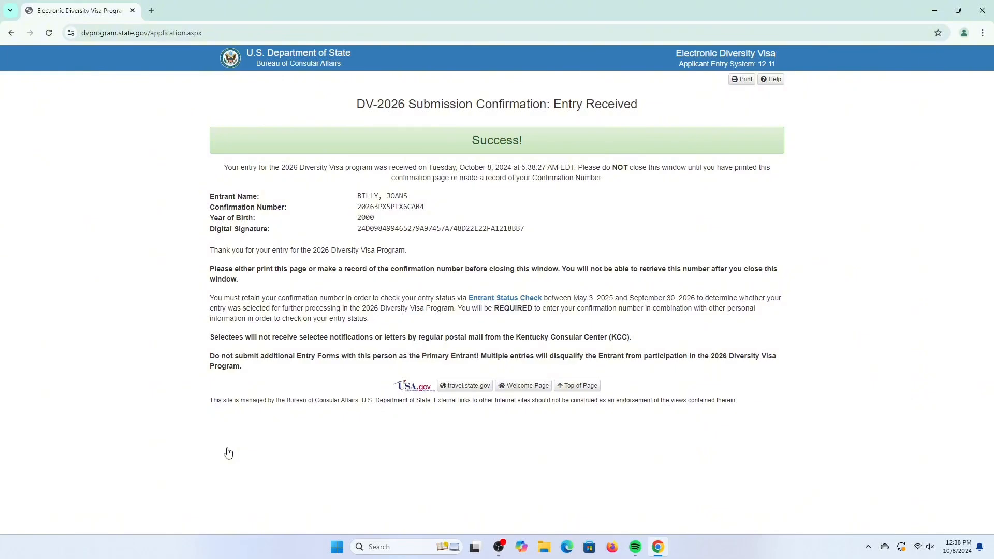
left_click_drag(424, 207, 345, 216)
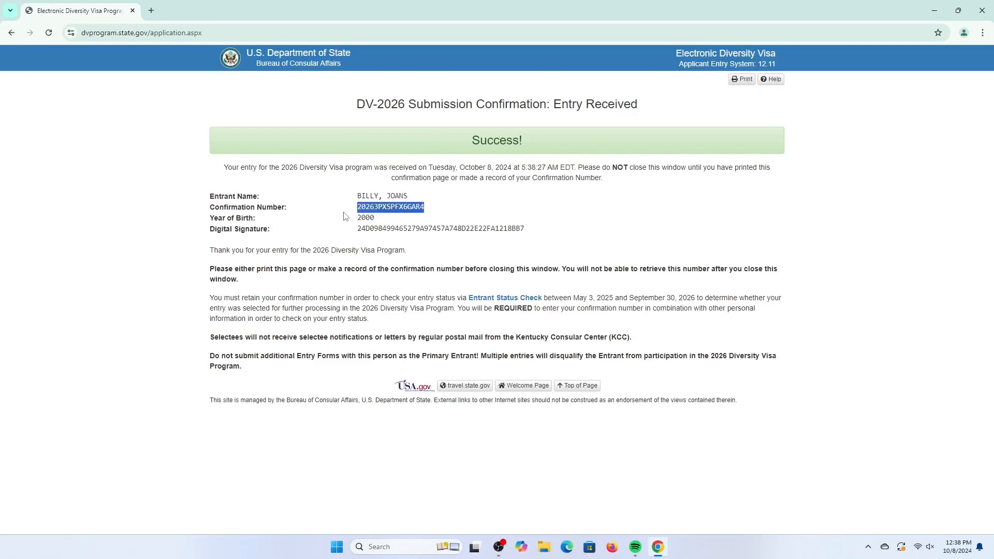